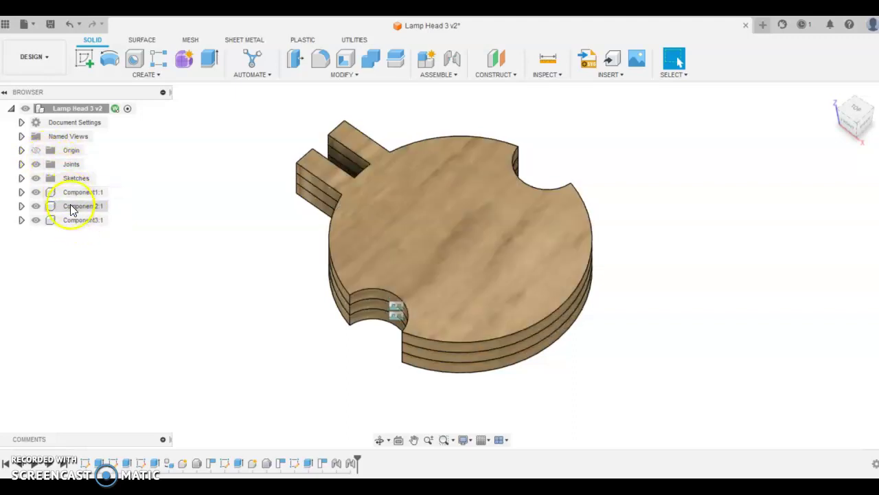
# Examine the lamp head's structure by looking through Component1's body and highlighting Component1, Component2 and Component3 one after another
pyautogui.click(89, 110)
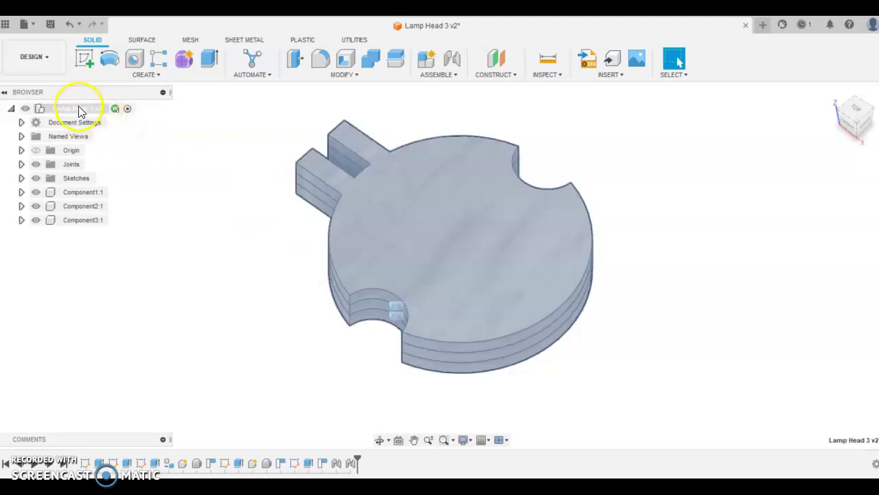
pyautogui.click(76, 110)
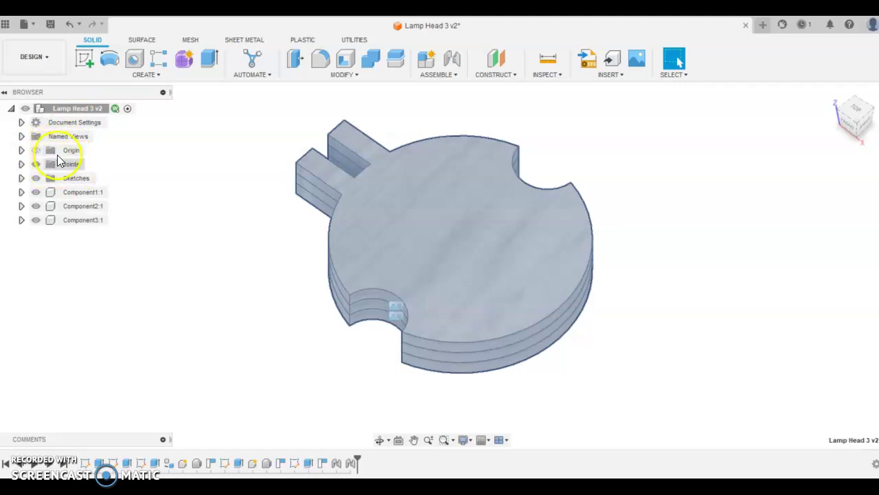
pyautogui.click(21, 192)
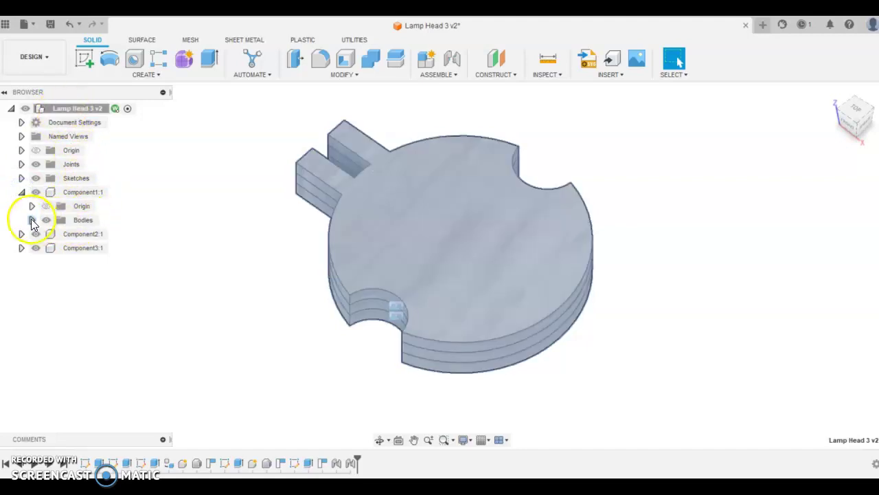
pyautogui.click(32, 220)
pyautogui.rightClick(77, 235)
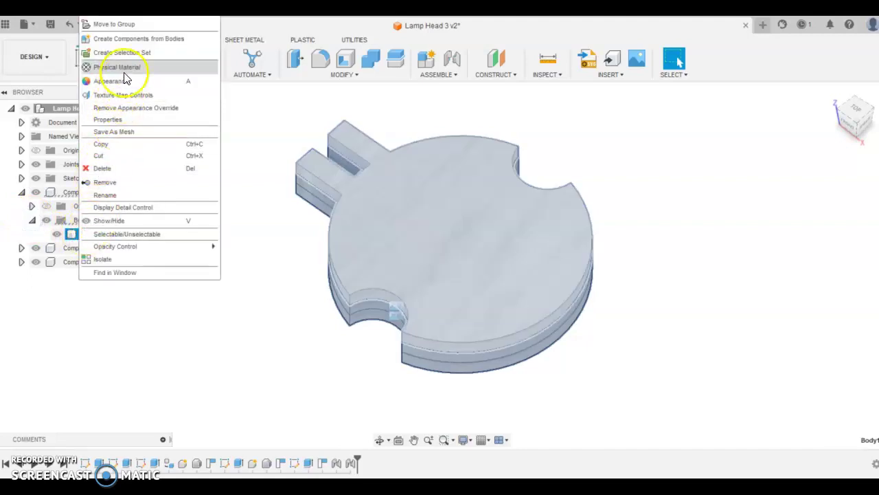
pyautogui.click(167, 45)
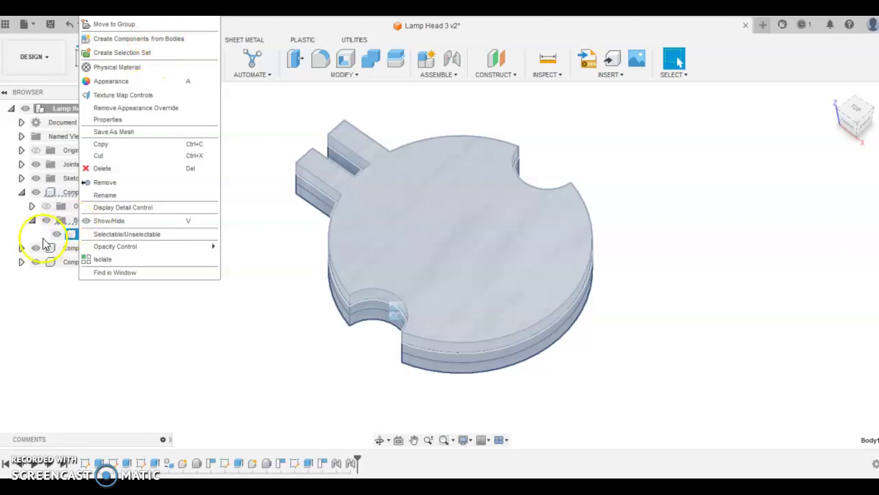
pyautogui.click(20, 191)
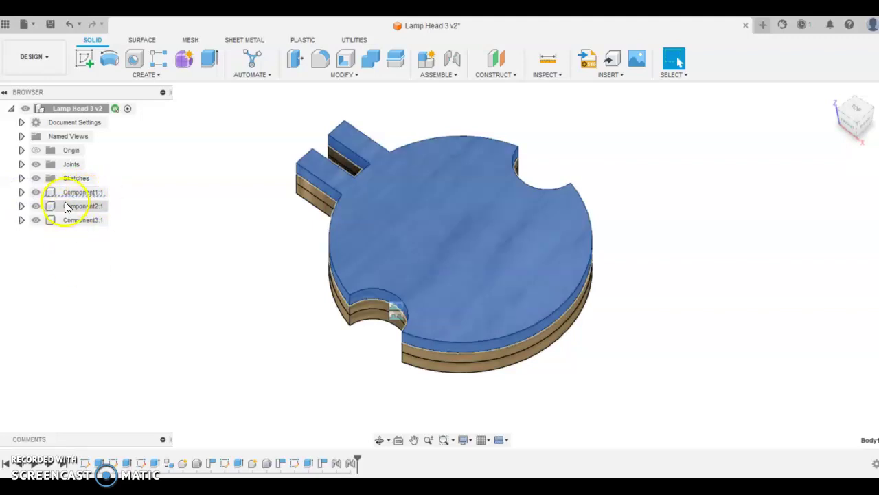
pyautogui.click(66, 192)
pyautogui.click(70, 206)
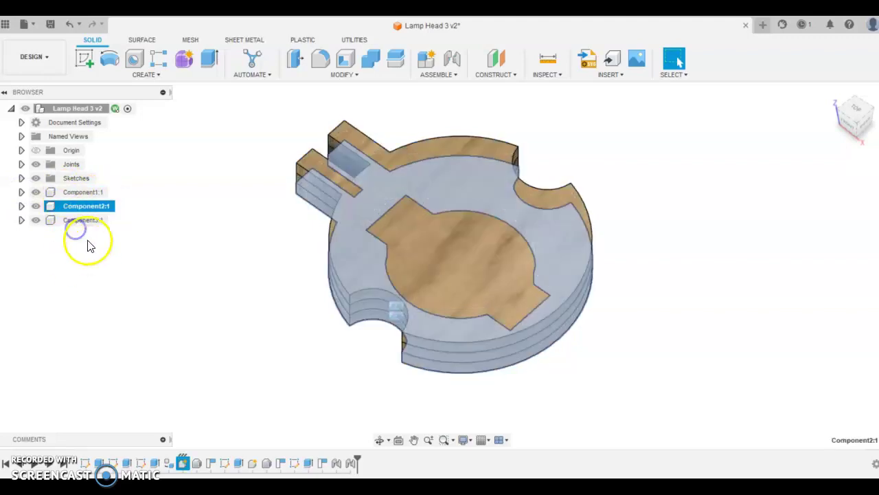
pyautogui.click(79, 221)
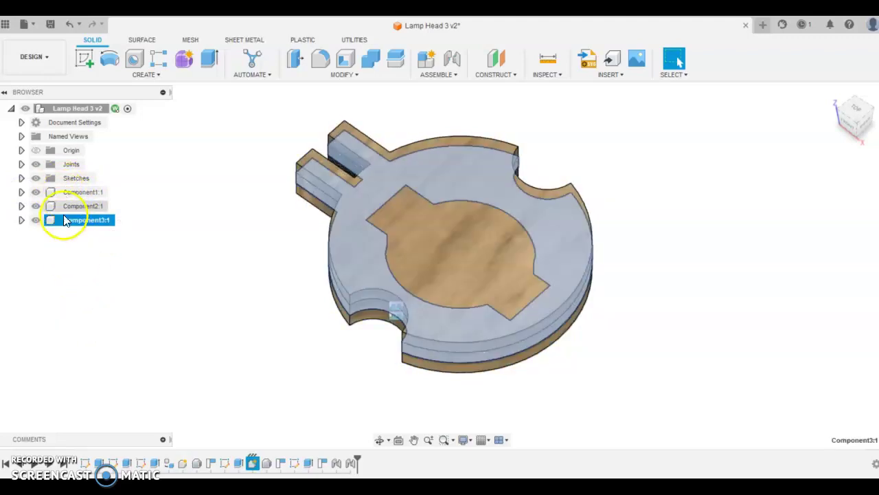
pyautogui.press('Escape')
# Start the Arrange command and choose Component1:1, Component2:1 and Component3:1 as the components to lay out
pyautogui.click(444, 76)
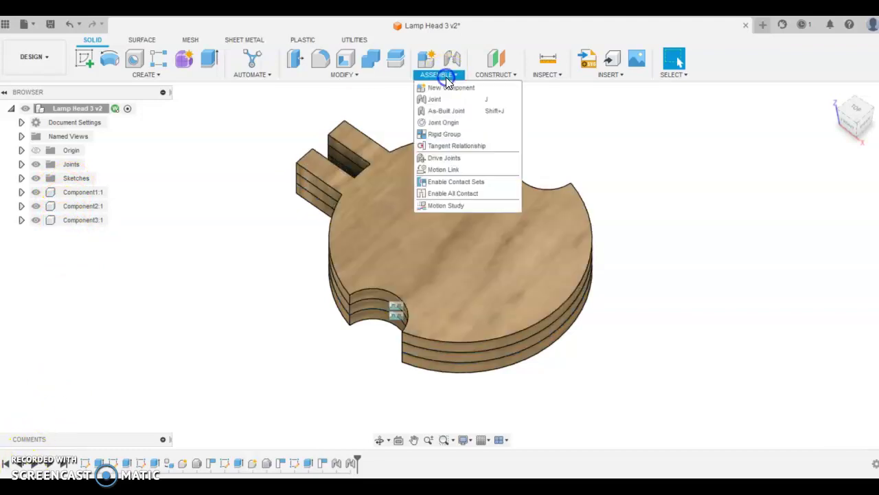
pyautogui.click(404, 75)
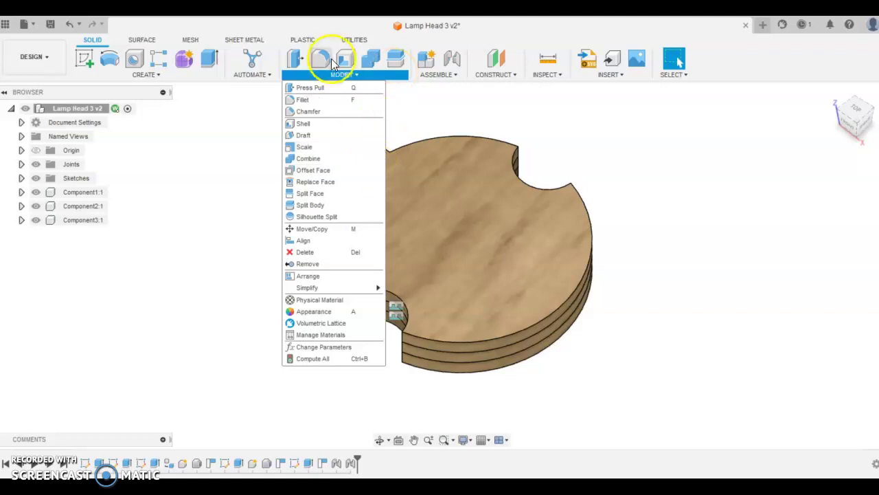
pyautogui.click(308, 278)
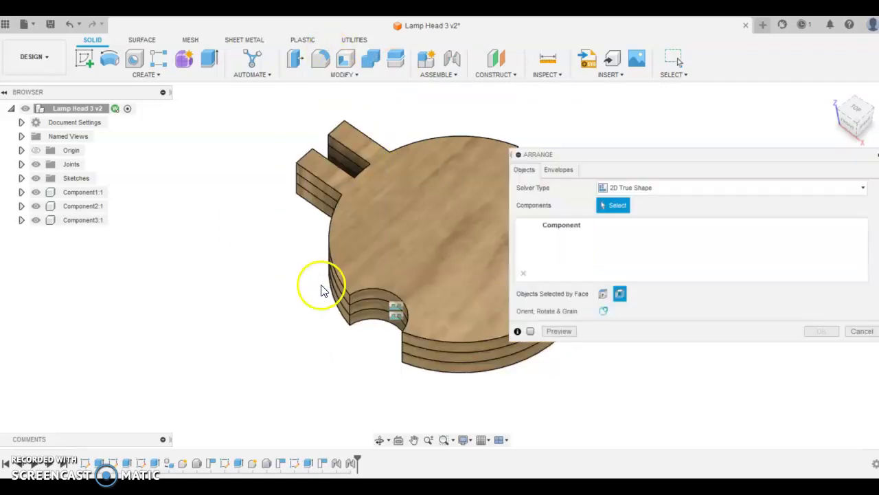
pyautogui.click(76, 193)
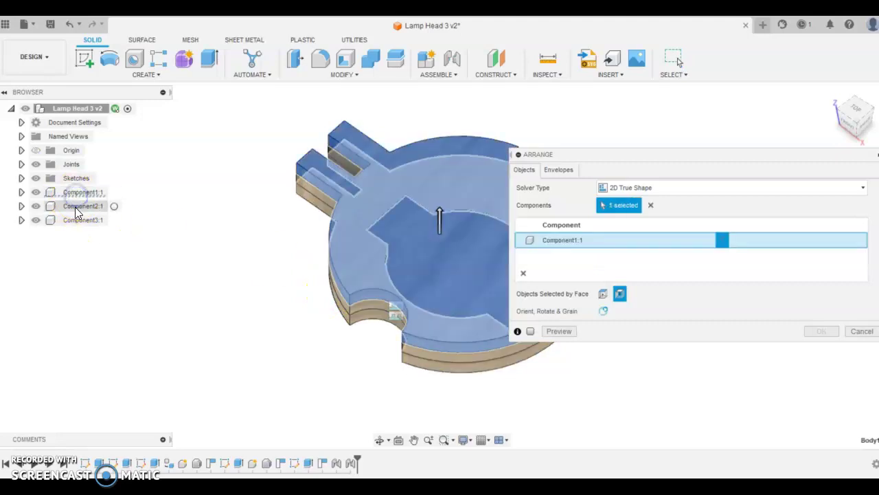
pyautogui.click(75, 207)
pyautogui.click(76, 220)
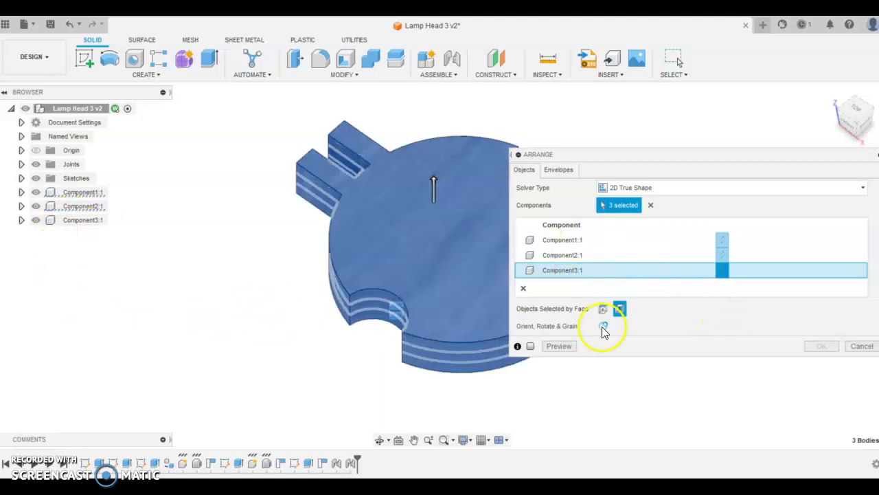
# Use the horizontal XY origin plane as the arrange envelope and lay the three components out flat on it
pyautogui.click(566, 177)
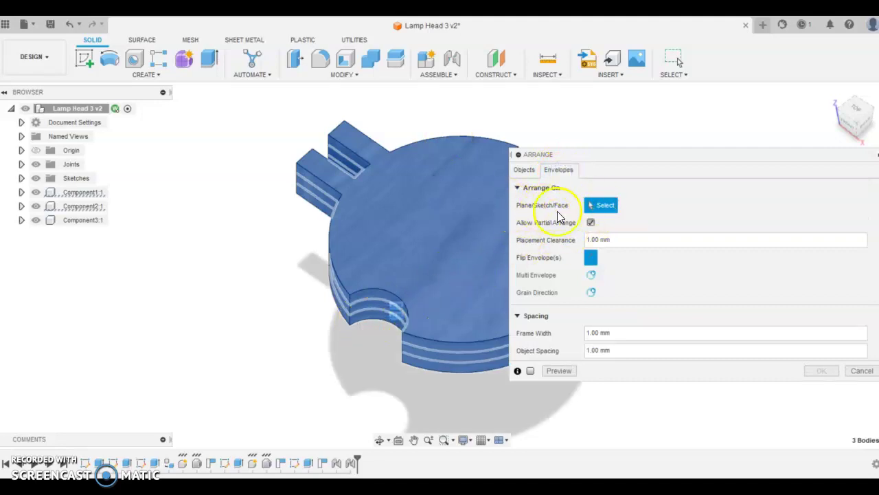
pyautogui.scroll(-5, 422, 266)
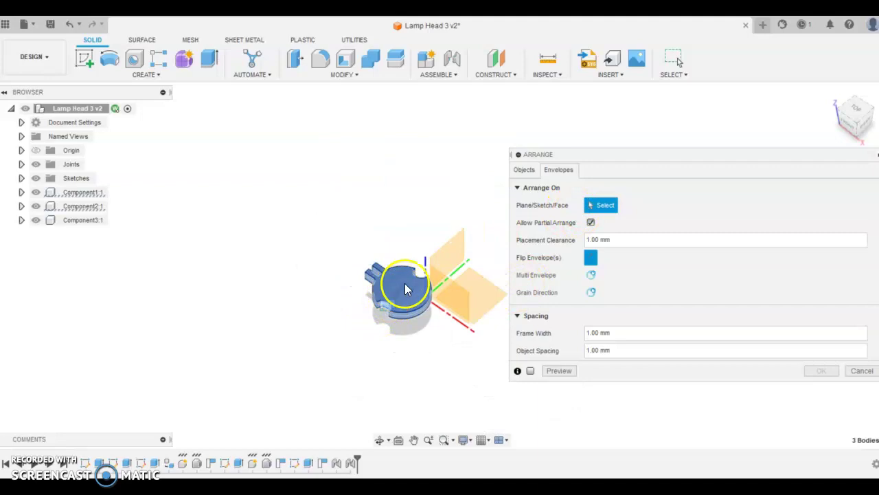
pyautogui.click(495, 301)
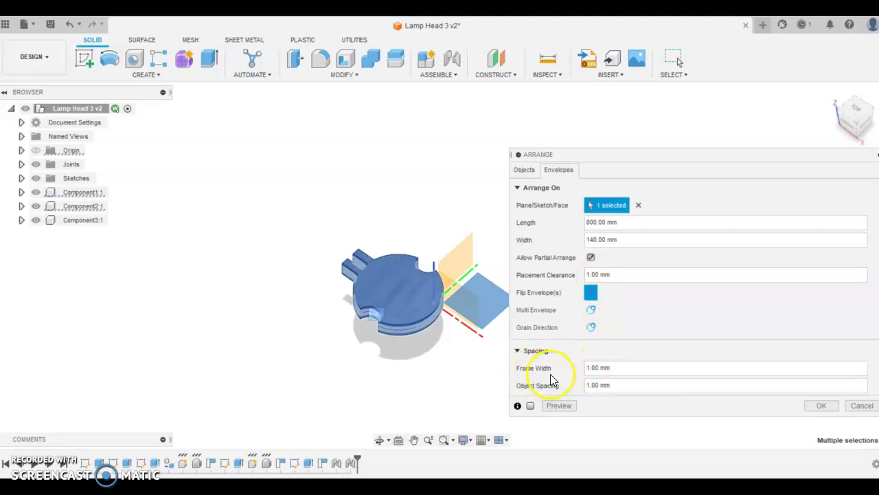
pyautogui.click(820, 406)
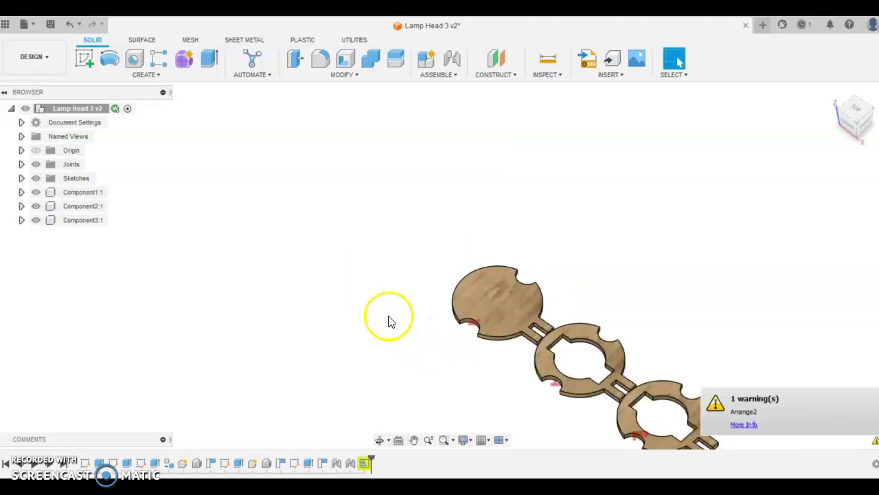
# Inspect the flat layout from above, checking the rigid joints in the timeline and the gaps between the three parts
pyautogui.scroll(-3, 389, 320)
pyautogui.scroll(5, 570, 424)
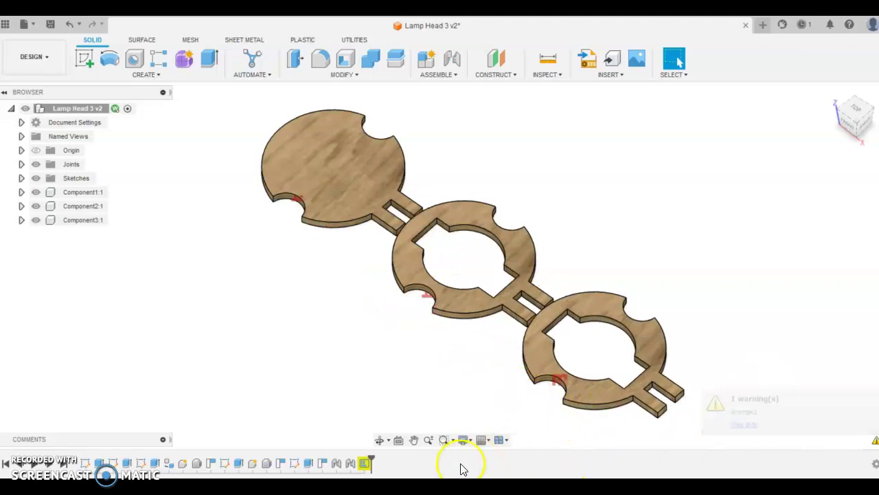
pyautogui.click(356, 463)
pyautogui.click(340, 466)
pyautogui.click(350, 466)
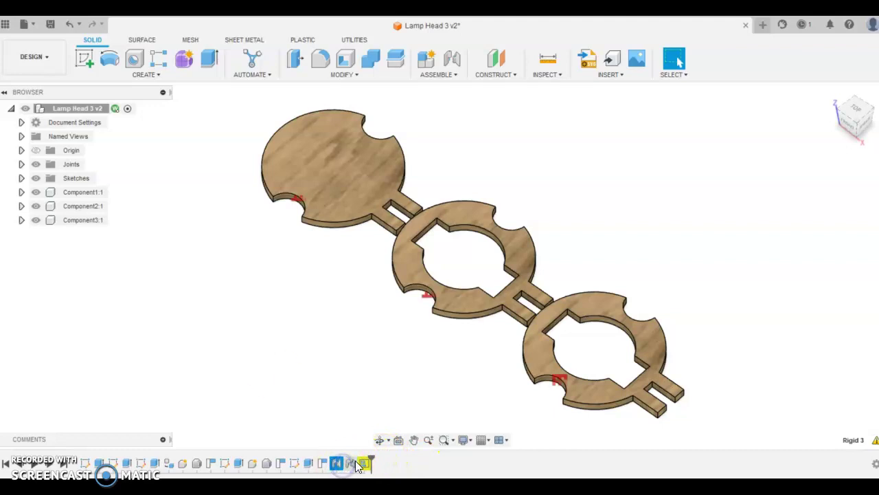
pyautogui.keyDown('shift'); pyautogui.moveTo(353, 341); pyautogui.dragTo(400, 388, button='middle'); pyautogui.keyUp('shift')
pyautogui.click(856, 117)
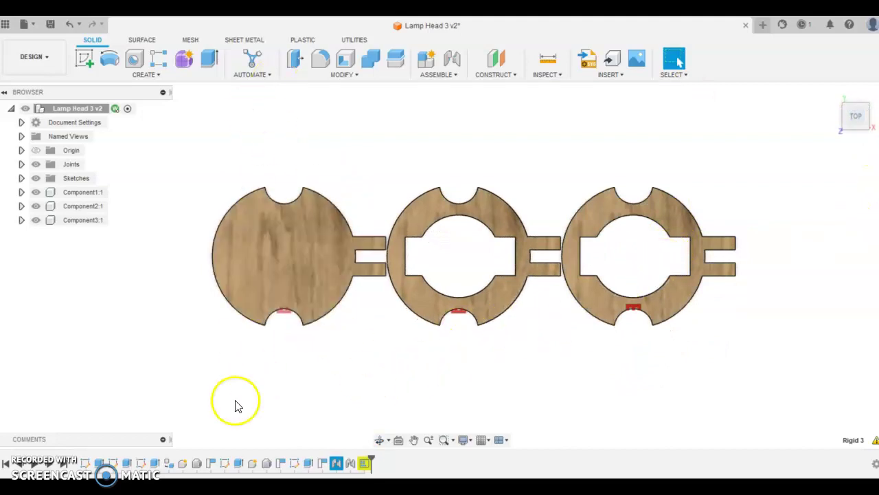
pyautogui.scroll(5, 392, 242)
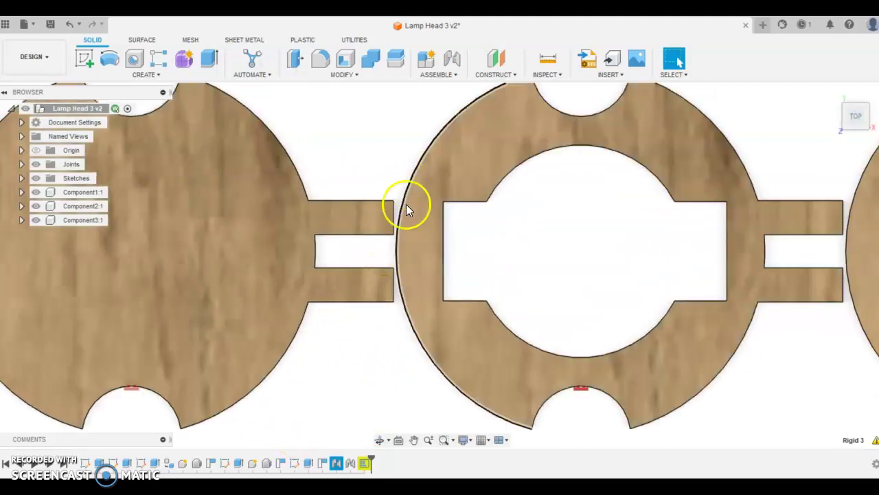
pyautogui.scroll(-6, 402, 320)
pyautogui.scroll(-3, 614, 402)
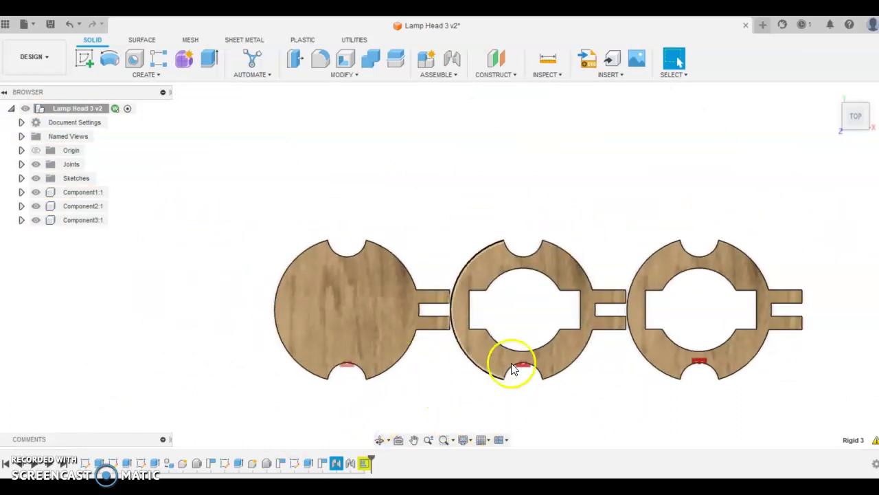
pyautogui.scroll(-4, 601, 365)
pyautogui.scroll(2, 711, 413)
pyautogui.scroll(2, 687, 405)
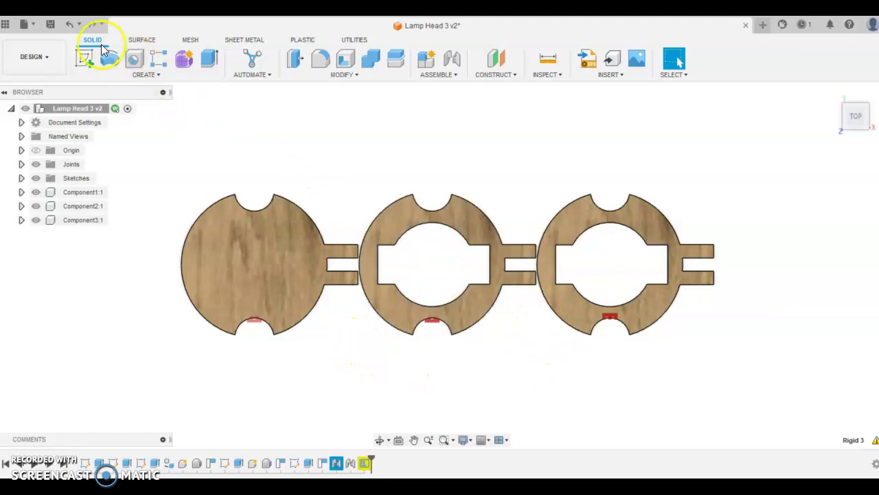
# Save the design and create a new drawing from its full assembly on an A2 (594mm x 420mm) sheet
pyautogui.click(51, 24)
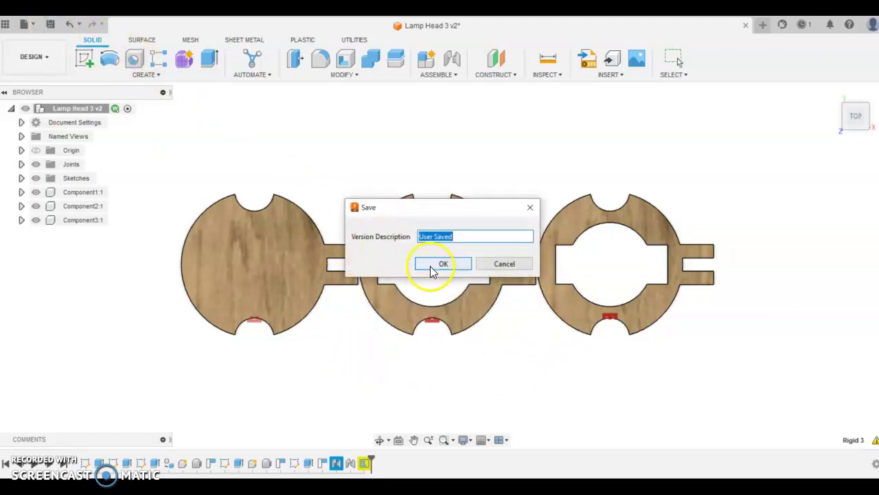
pyautogui.click(429, 265)
pyautogui.click(27, 25)
pyautogui.moveTo(40, 77)
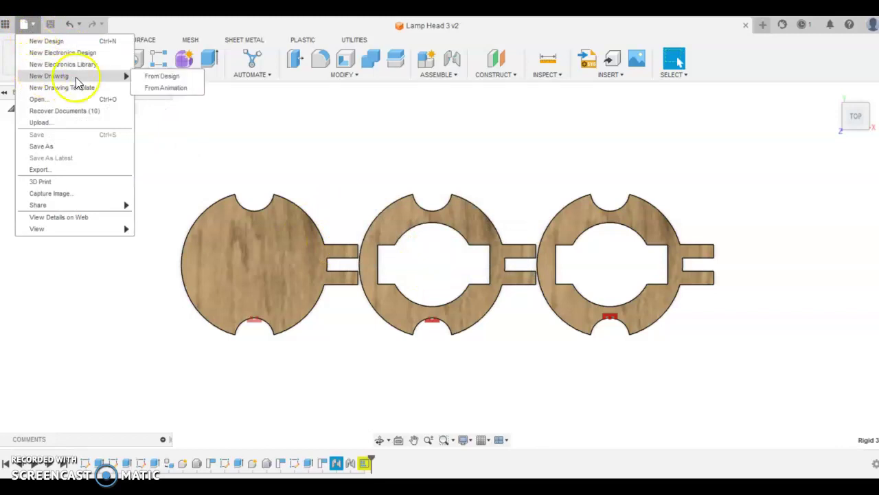
pyautogui.click(142, 77)
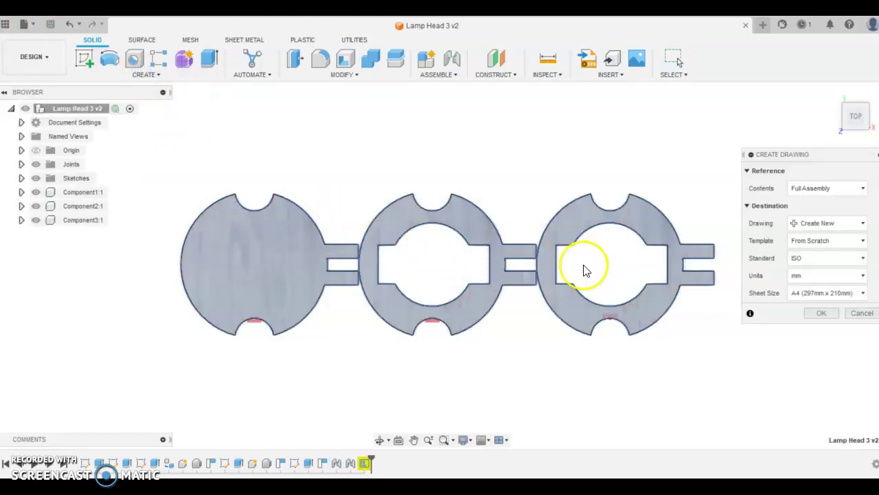
pyautogui.click(816, 295)
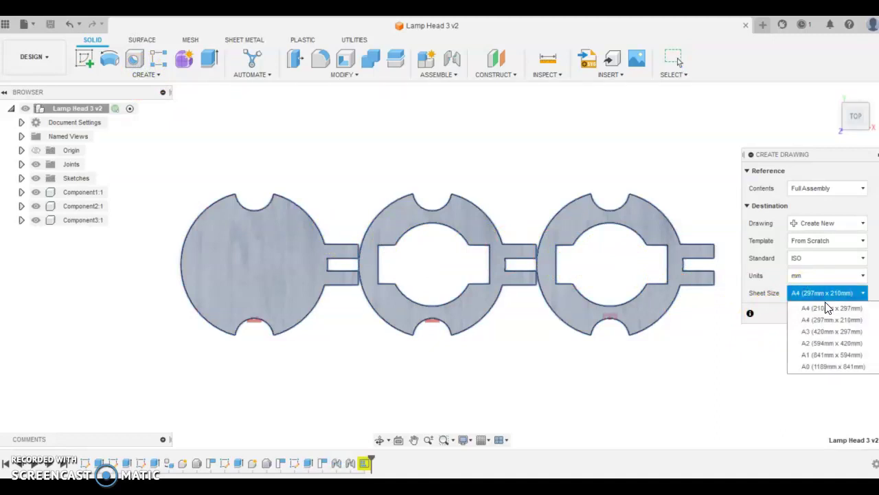
pyautogui.click(817, 344)
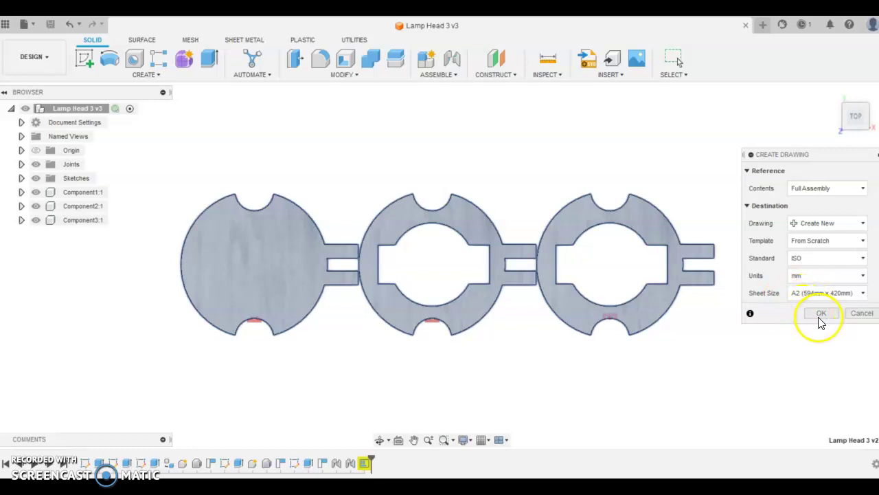
pyautogui.click(820, 314)
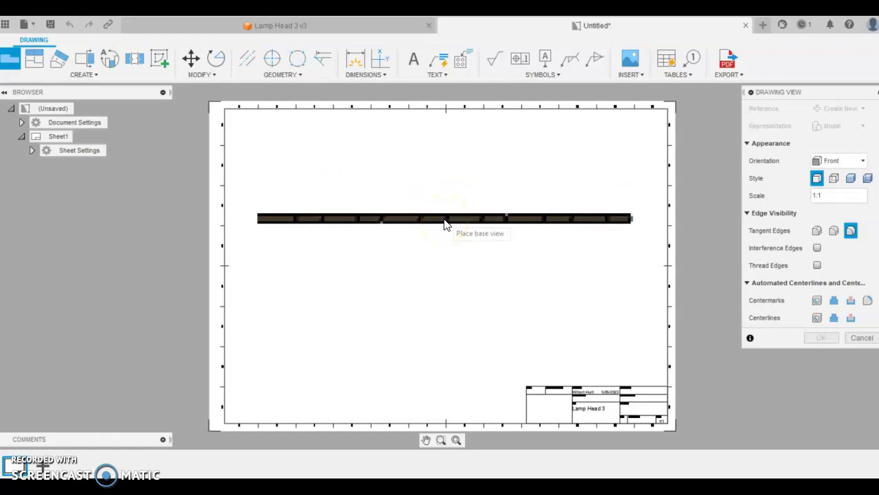
# Place a base view of the three parts in TOP orientation, centred in the upper half of the sheet
pyautogui.click(837, 160)
pyautogui.click(837, 177)
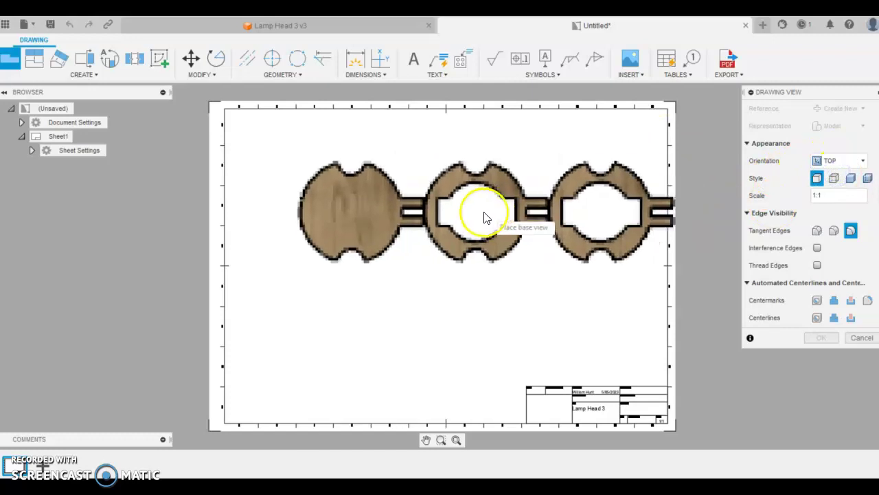
pyautogui.click(832, 162)
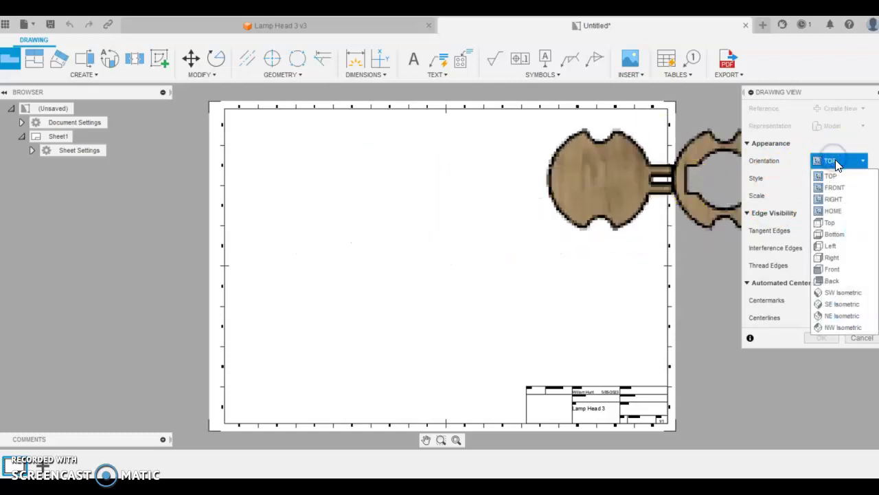
pyautogui.click(837, 177)
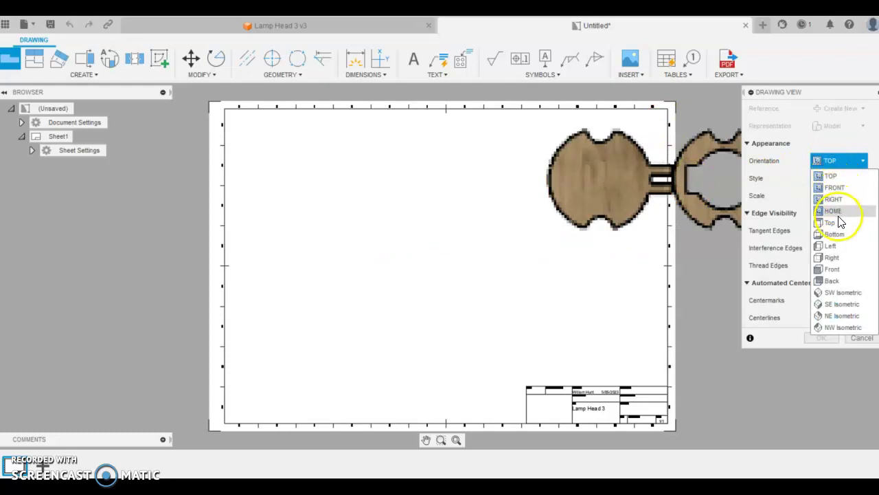
pyautogui.click(442, 204)
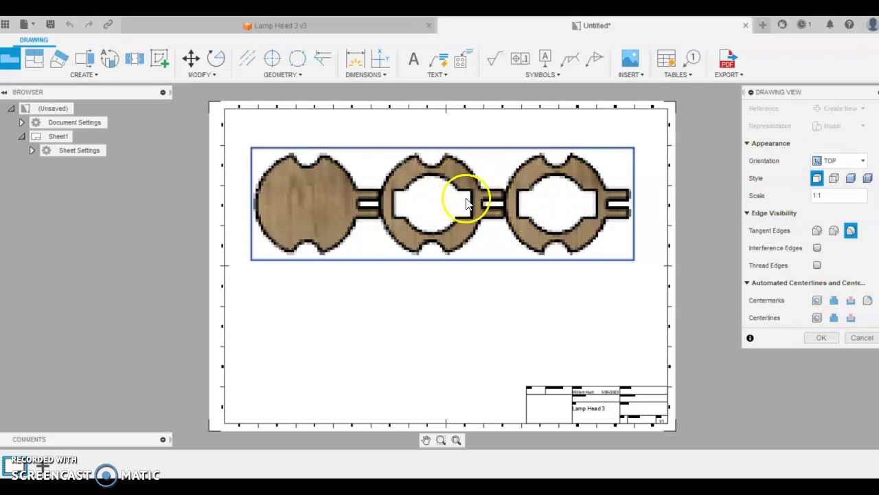
pyautogui.click(823, 338)
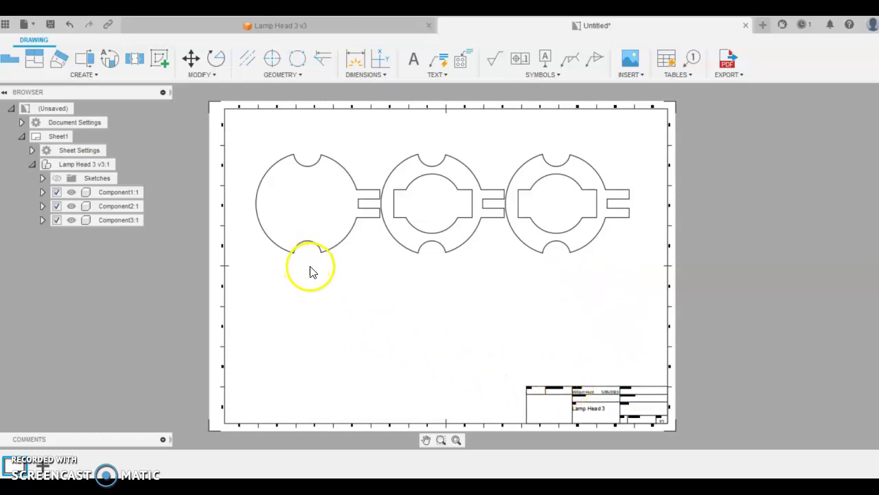
# Delete the border frame from the drawing sheet
pyautogui.click(225, 187)
pyautogui.press('Delete')
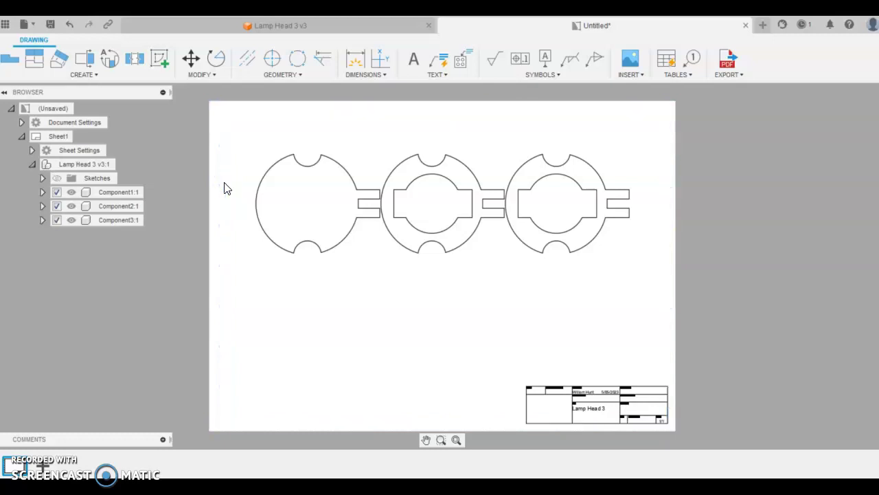
# Delete the title block from the lower corner of the drawing sheet
pyautogui.click(536, 380)
pyautogui.press('Delete')
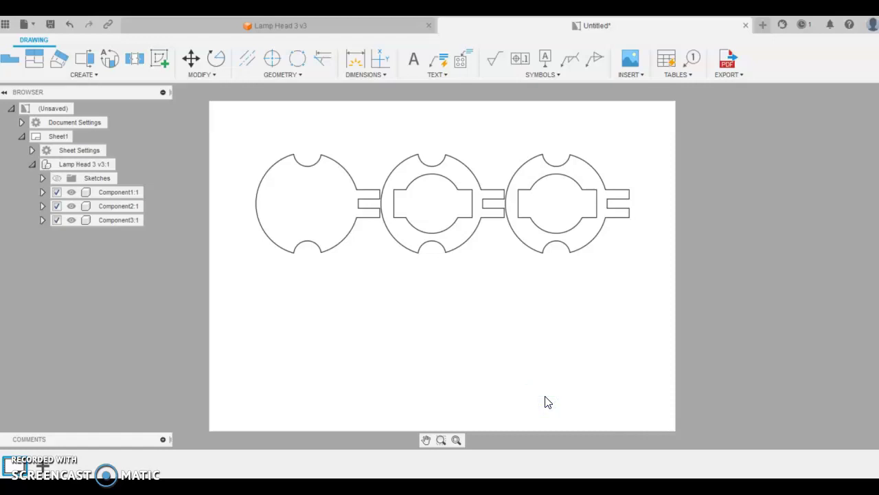
pyautogui.click(548, 393)
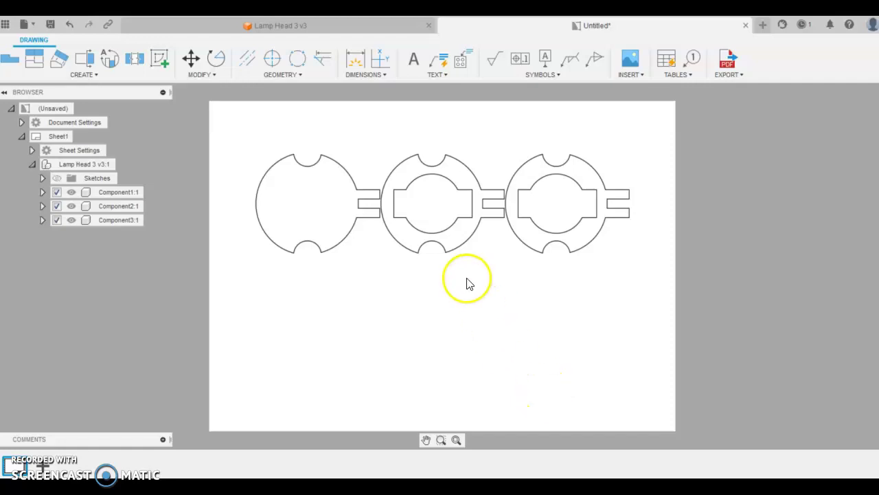
# Export the sheet as an AutoCAD 2013 DXF named "Lamp head" plus the surname, saved only to the computer's Downloads folder
pyautogui.scroll(2, 451, 226)
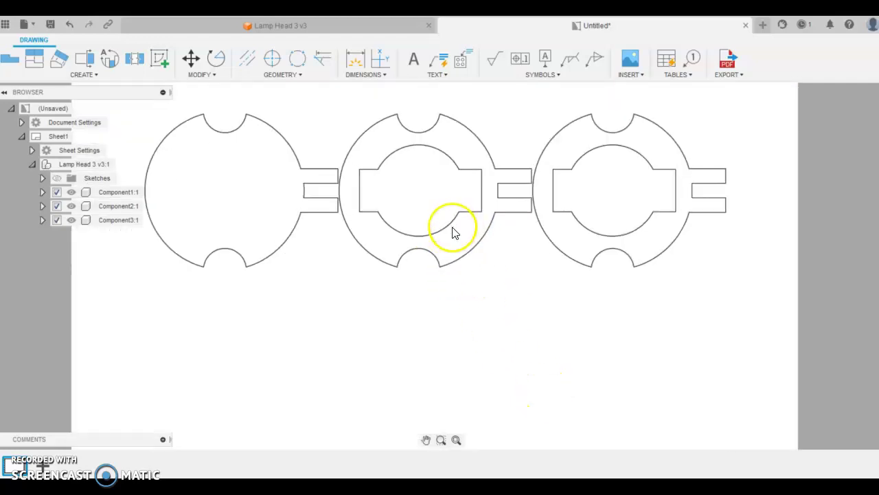
pyautogui.scroll(3, 310, 176)
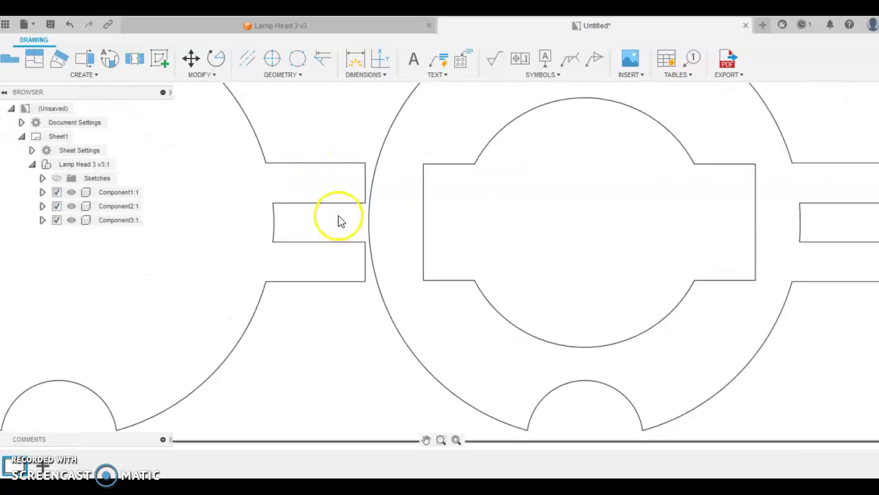
pyautogui.scroll(-5, 346, 235)
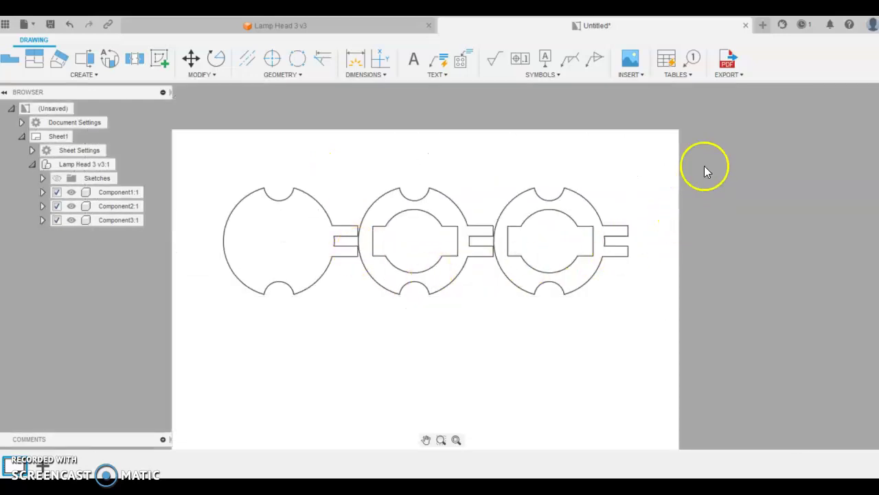
pyautogui.click(744, 75)
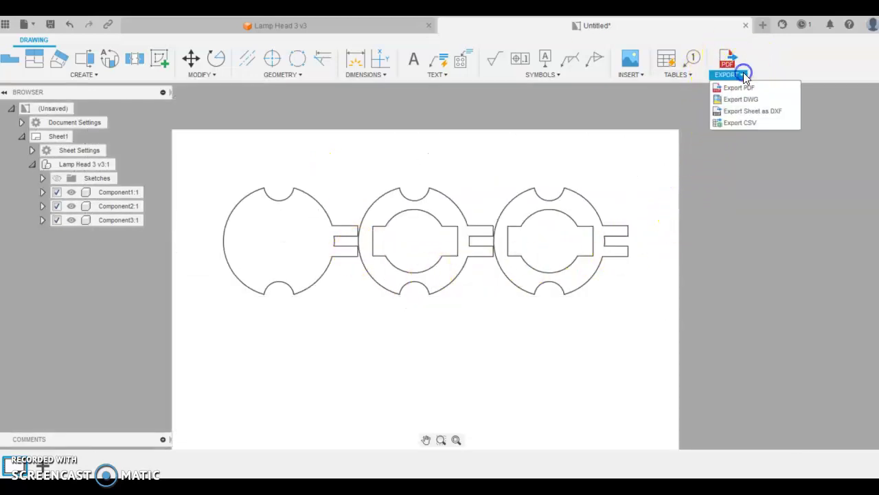
pyautogui.click(761, 112)
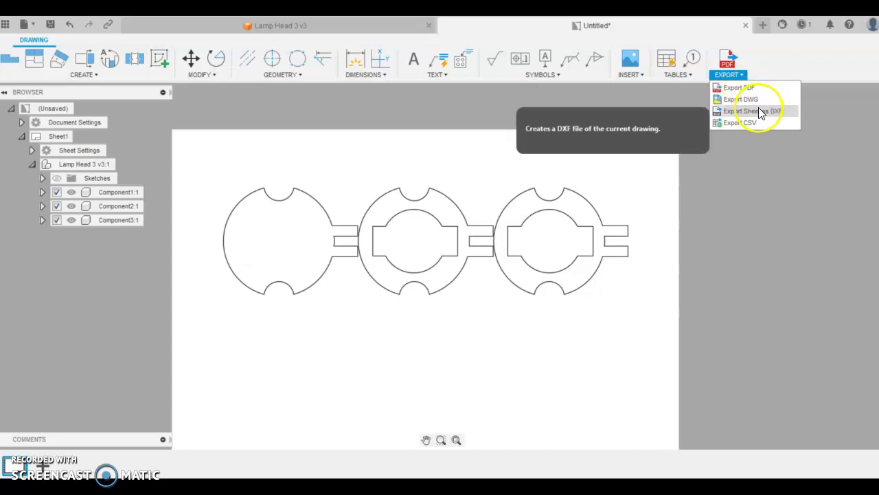
pyautogui.click(761, 112)
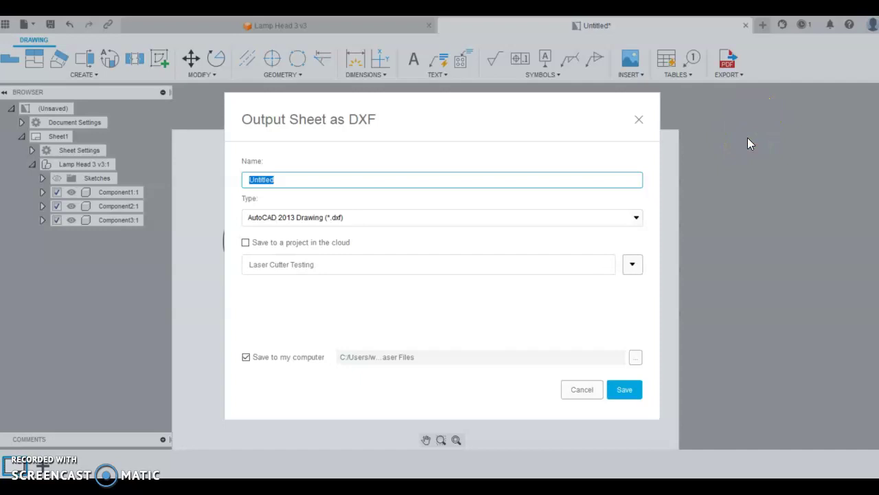
pyautogui.click(450, 292)
pyautogui.click(366, 281)
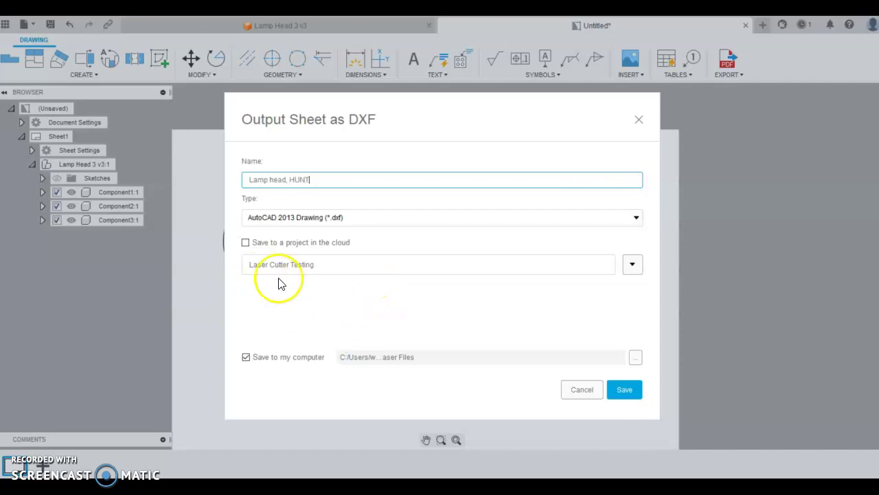
pyautogui.click(245, 244)
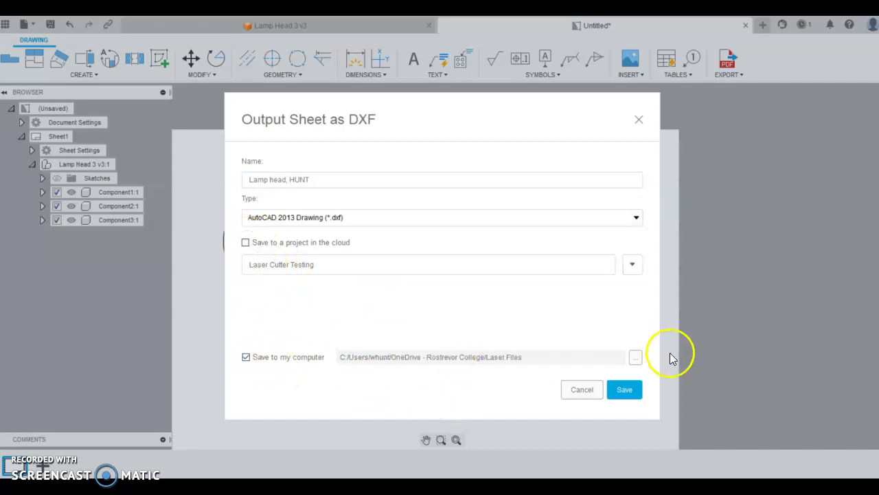
pyautogui.click(633, 358)
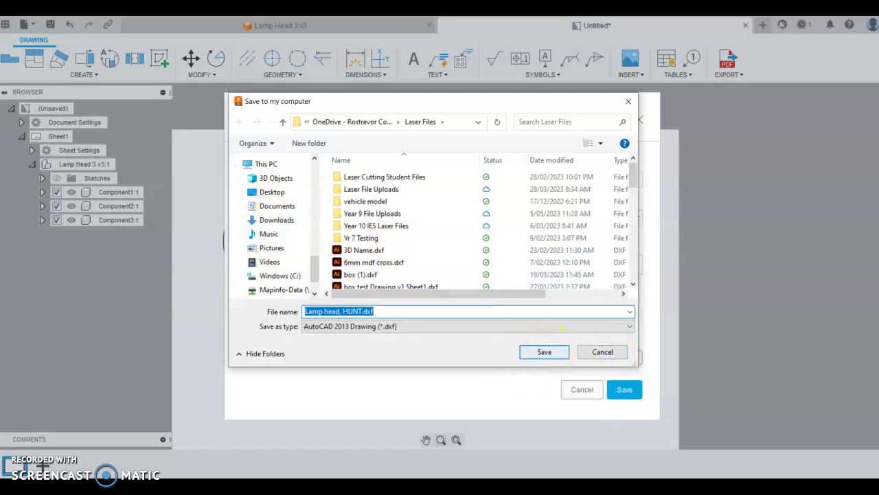
pyautogui.click(544, 351)
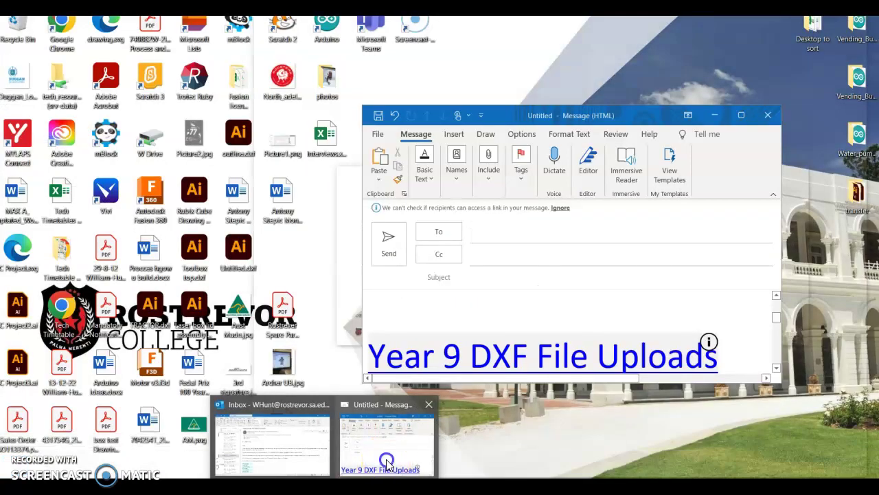
# Switch to the draft email, open its Year 9 DXF File Uploads link, and upload the lamp head DXF from Downloads to OneDrive
pyautogui.click(386, 462)
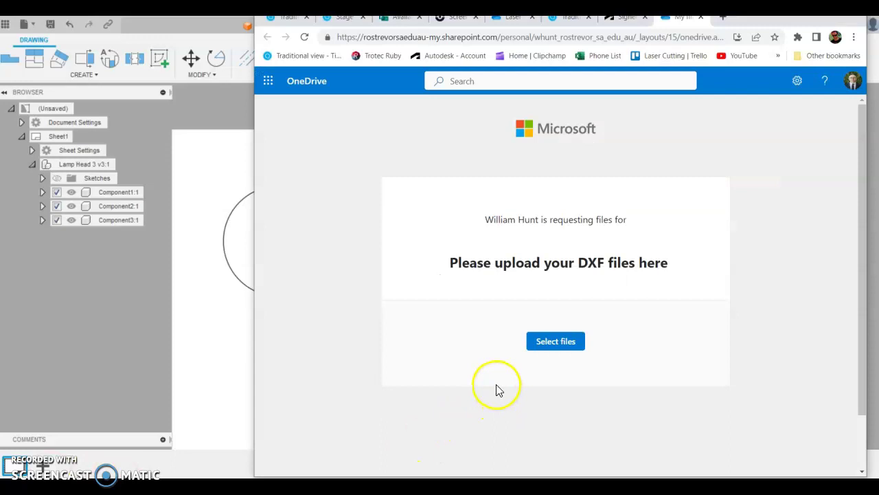
pyautogui.click(556, 342)
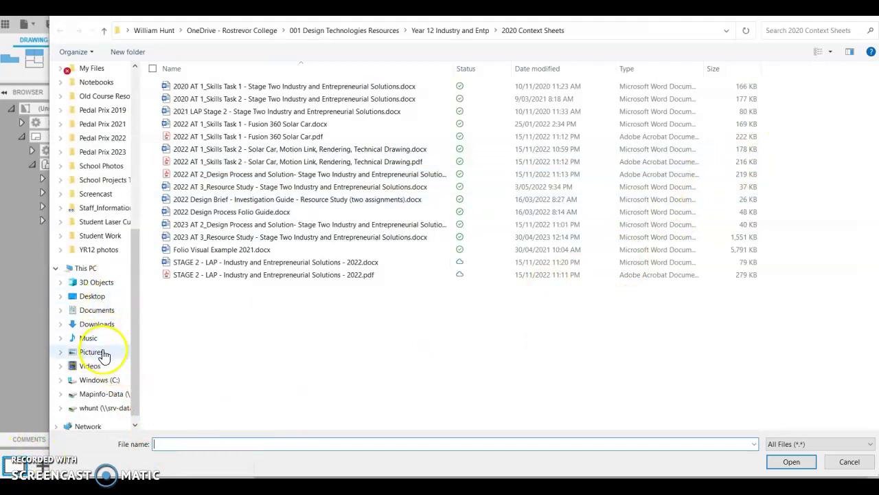
pyautogui.click(96, 324)
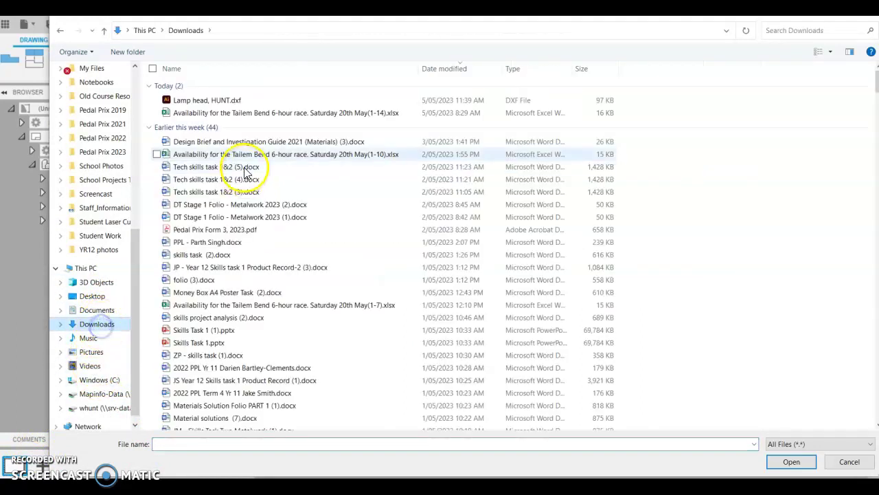
pyautogui.click(183, 101)
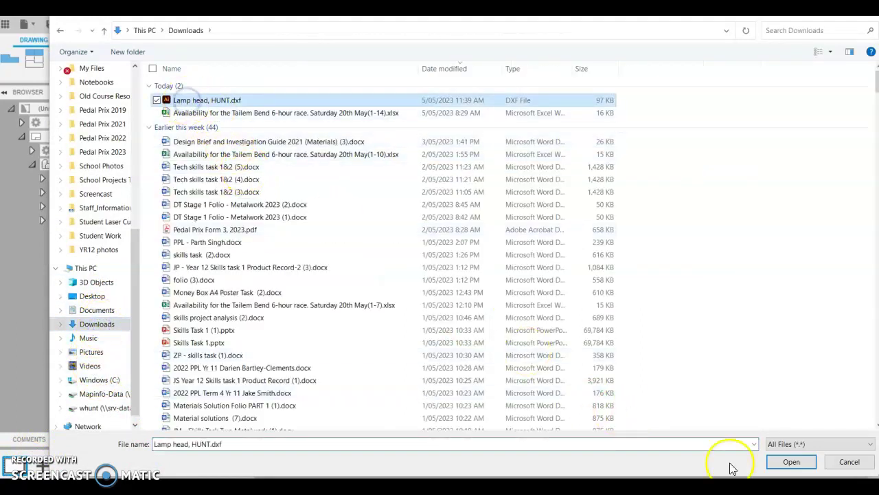
pyautogui.click(791, 462)
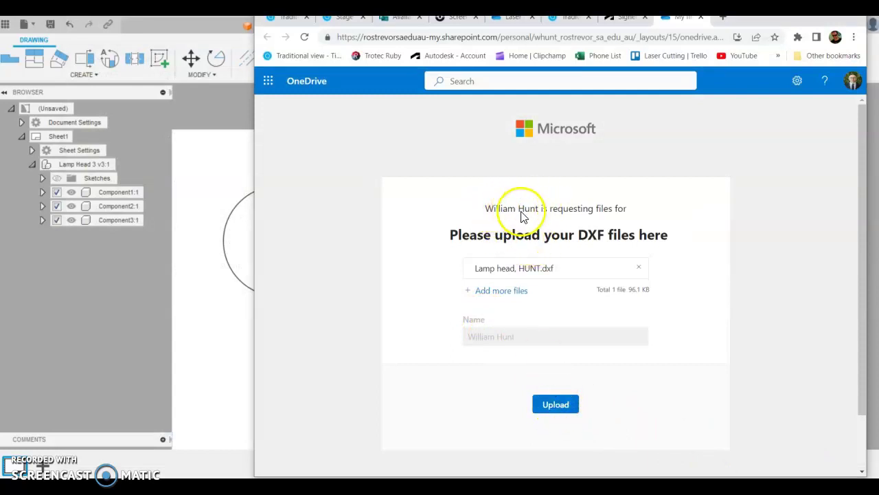
pyautogui.click(556, 407)
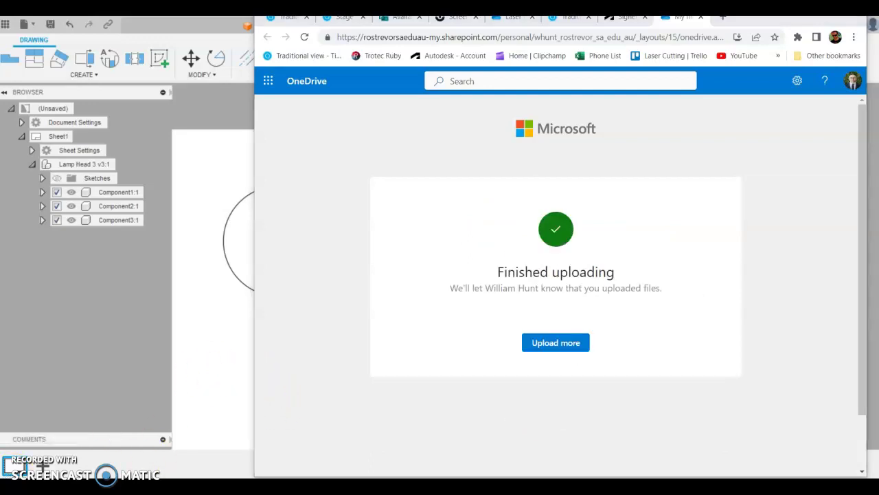
# Return to the Fusion 360 drawing and review the three part outlines on the sheet
pyautogui.click(213, 371)
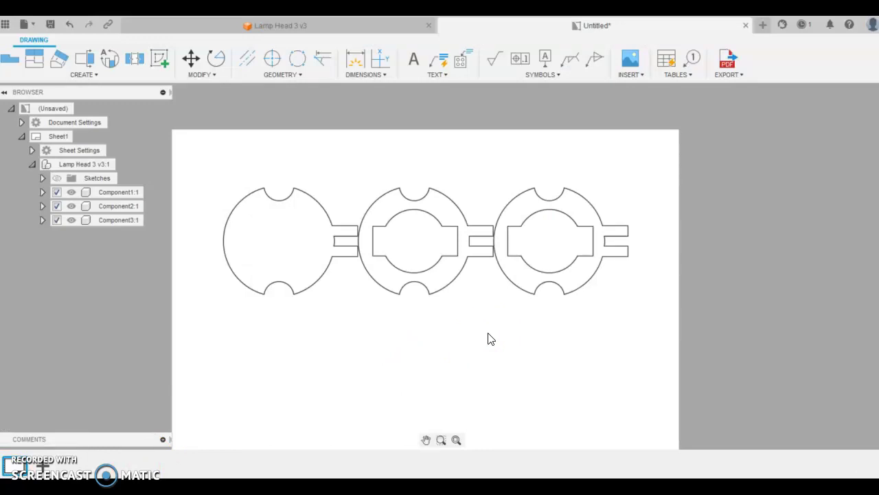
pyautogui.click(495, 351)
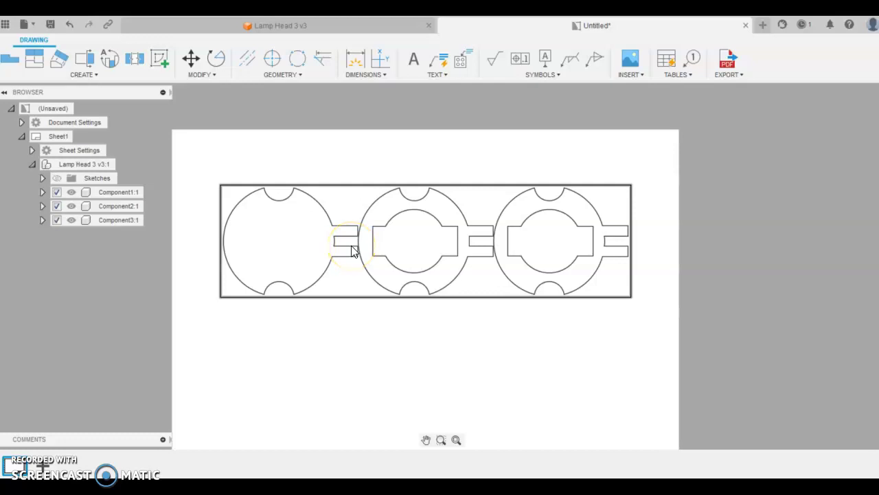
pyautogui.click(334, 320)
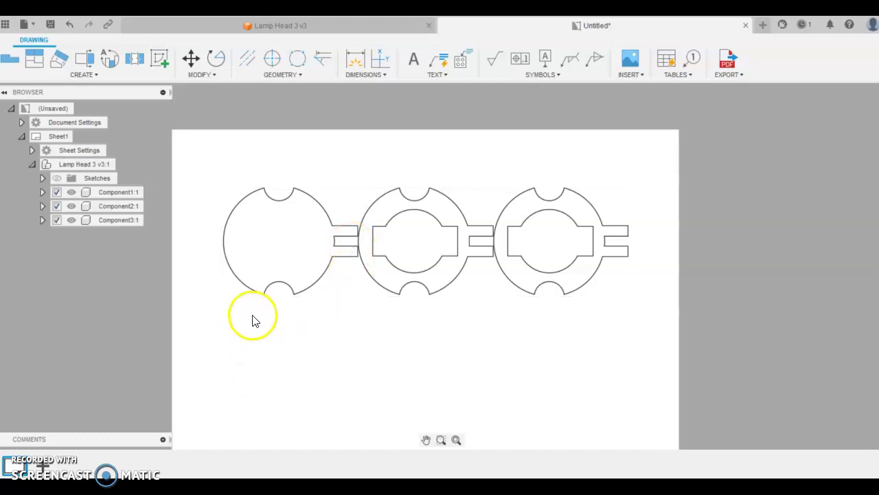